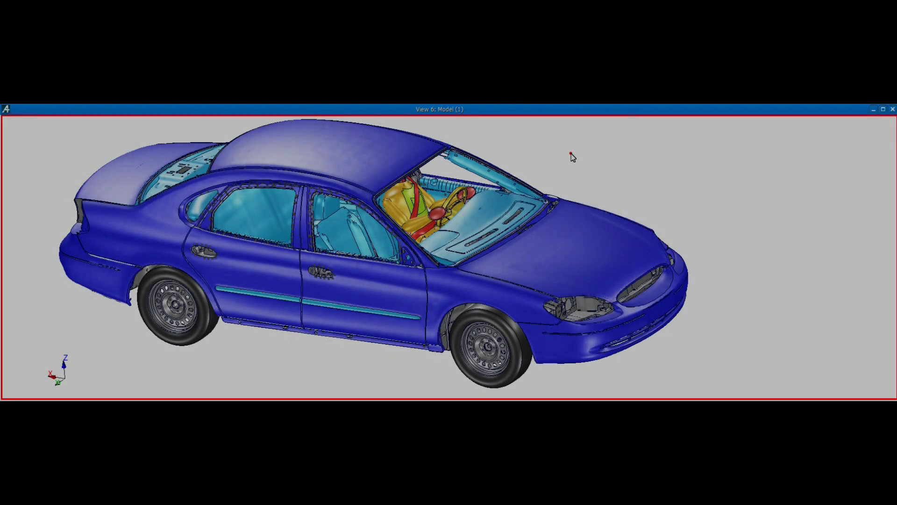
Identify the T-Disp. history of nodes picked on the car's hood and front bumper.
{"action": "right_click", "coordinate": [572, 155]}
{"action": "mouse_move", "coordinate": [613, 237]}
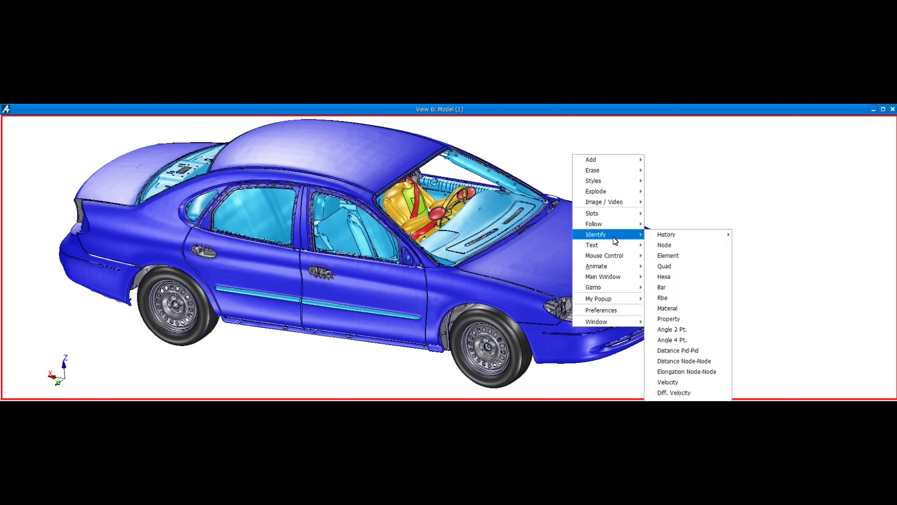
{"action": "mouse_move", "coordinate": [673, 240]}
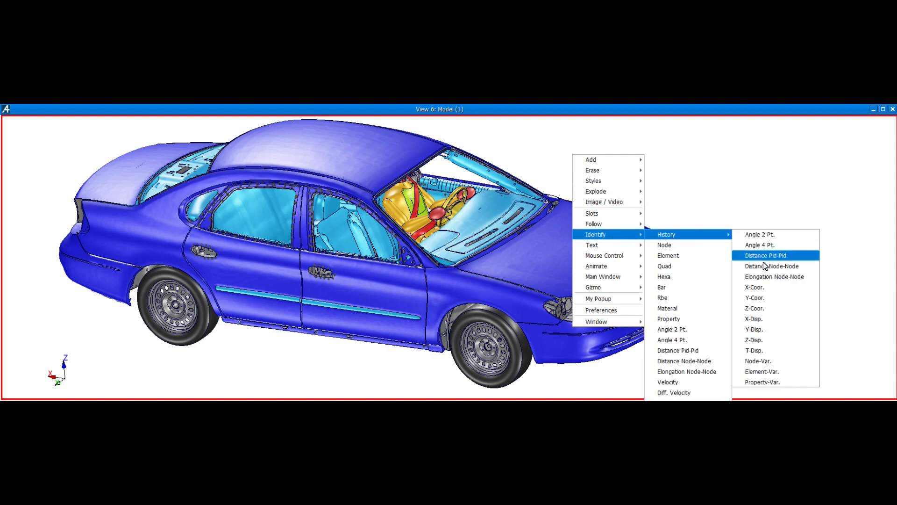
{"action": "left_click", "coordinate": [771, 351]}
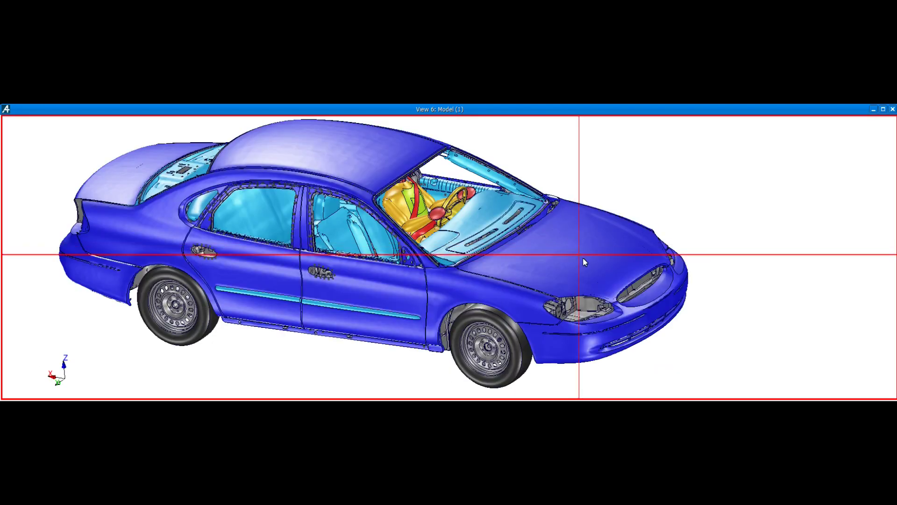
{"action": "left_click", "coordinate": [602, 275]}
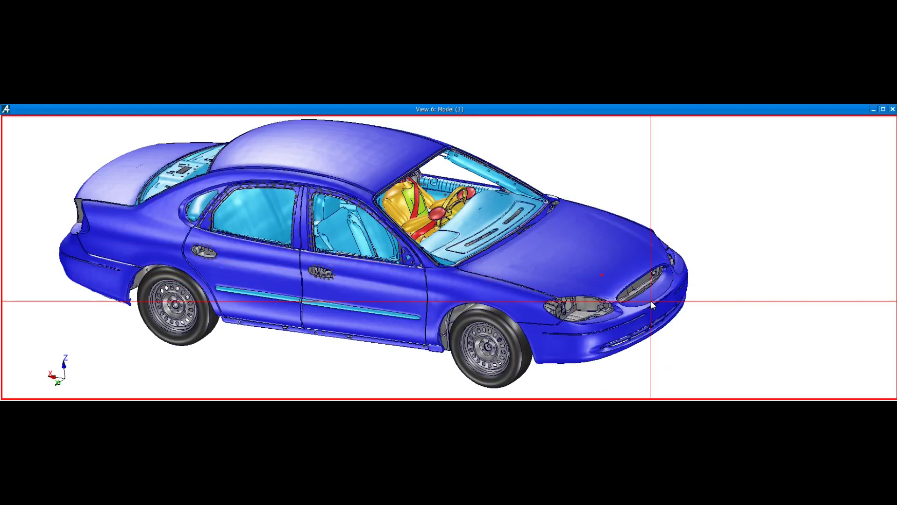
{"action": "left_click", "coordinate": [651, 302]}
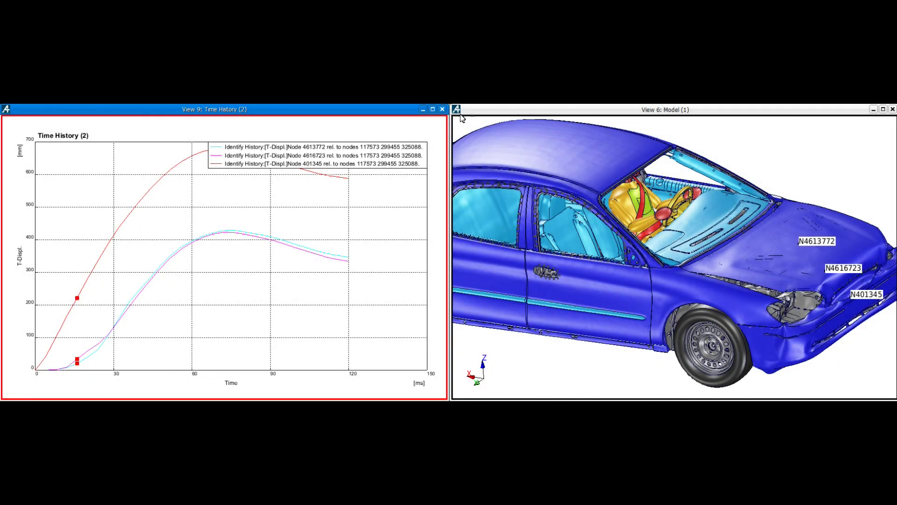
Maximize the Time History (2) view and select the red displacement curve of node 401345.
{"action": "left_click", "coordinate": [432, 109]}
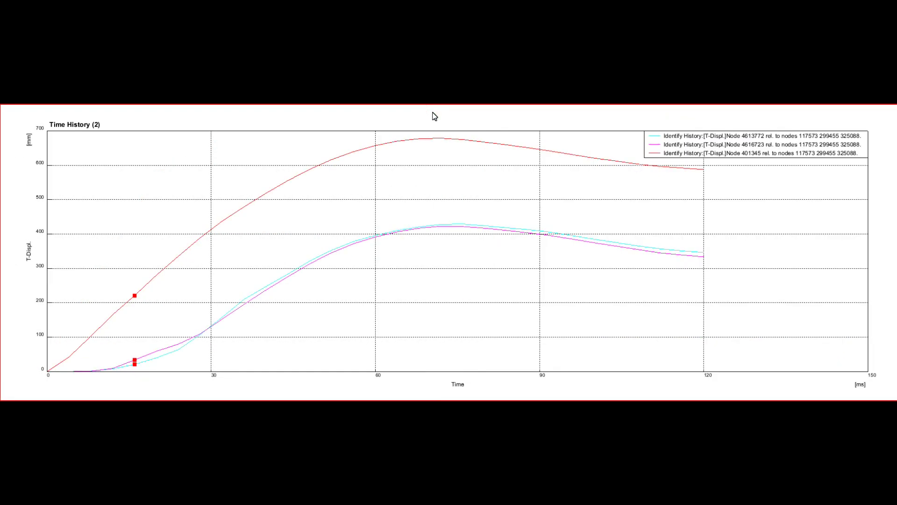
{"action": "left_click", "coordinate": [361, 152]}
{"action": "right_click", "coordinate": [362, 151]}
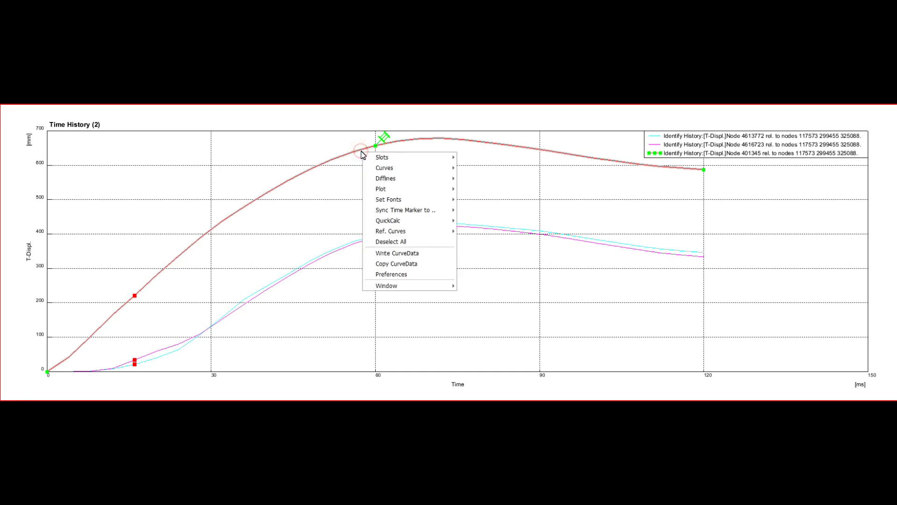
{"action": "mouse_move", "coordinate": [386, 158]}
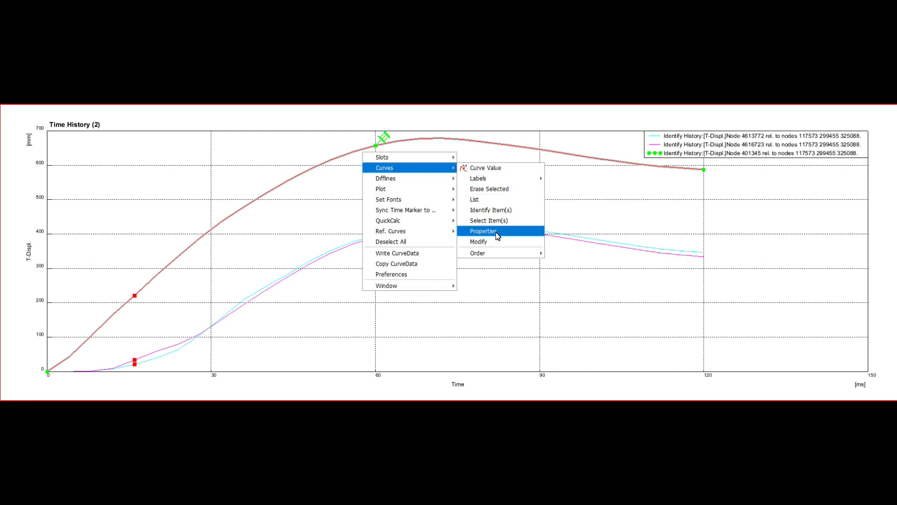
{"action": "mouse_move", "coordinate": [422, 201]}
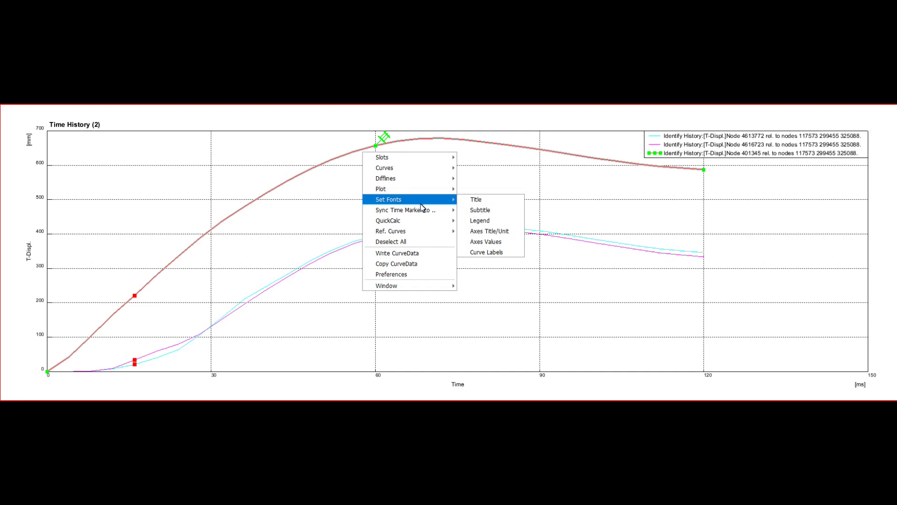
{"action": "mouse_move", "coordinate": [423, 232]}
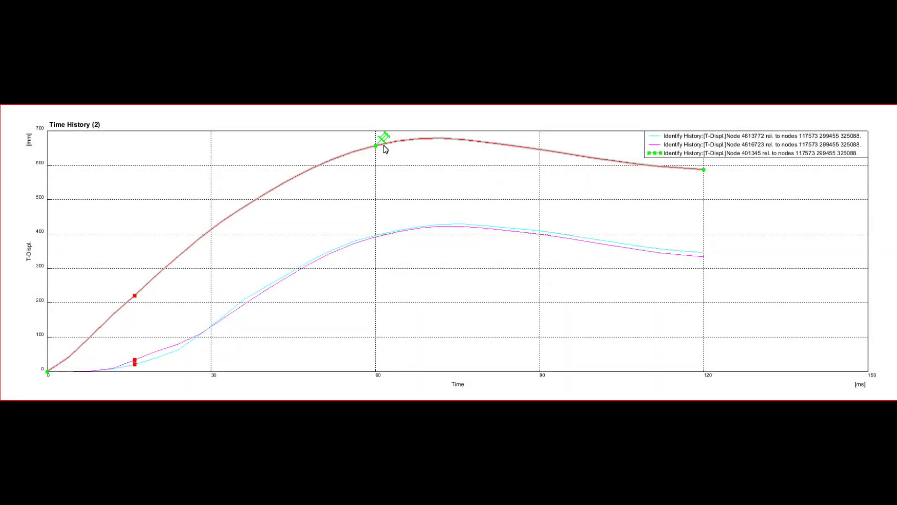
Set the selected red curve's line width to 5.00 in its curve properties.
{"action": "right_click", "coordinate": [386, 149]}
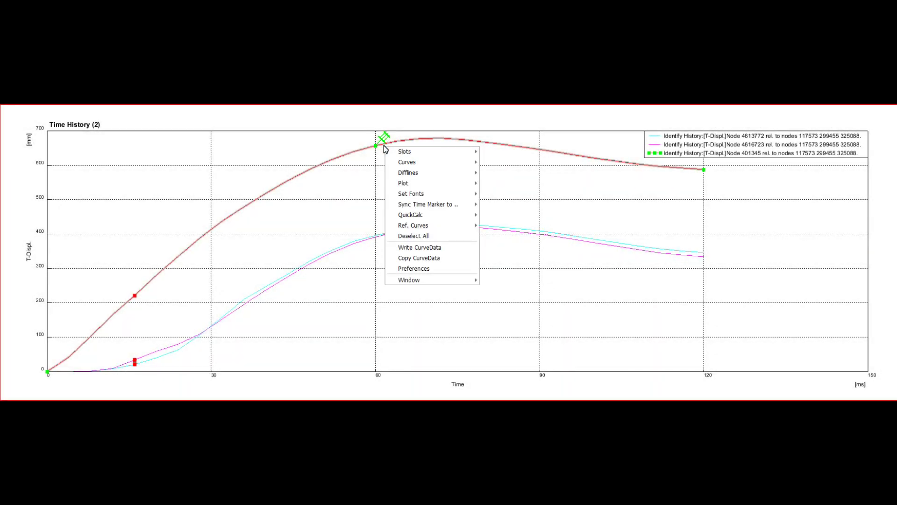
{"action": "mouse_move", "coordinate": [408, 165]}
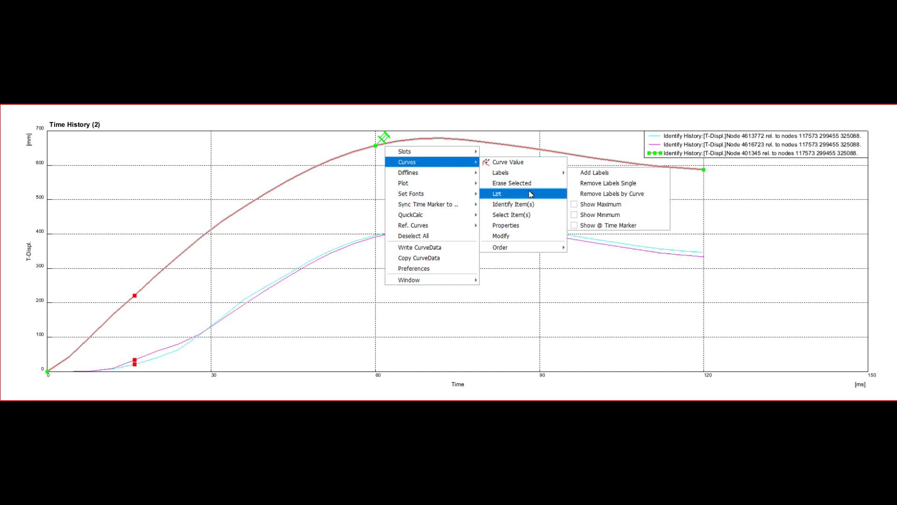
{"action": "left_click", "coordinate": [544, 230]}
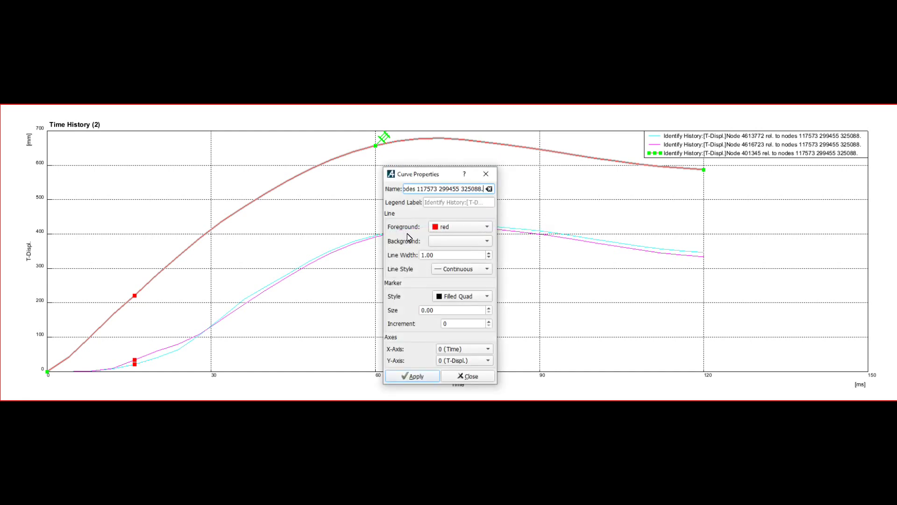
{"action": "left_click", "coordinate": [488, 253]}
{"action": "left_click", "coordinate": [488, 253]}
{"action": "left_click", "coordinate": [489, 253]}
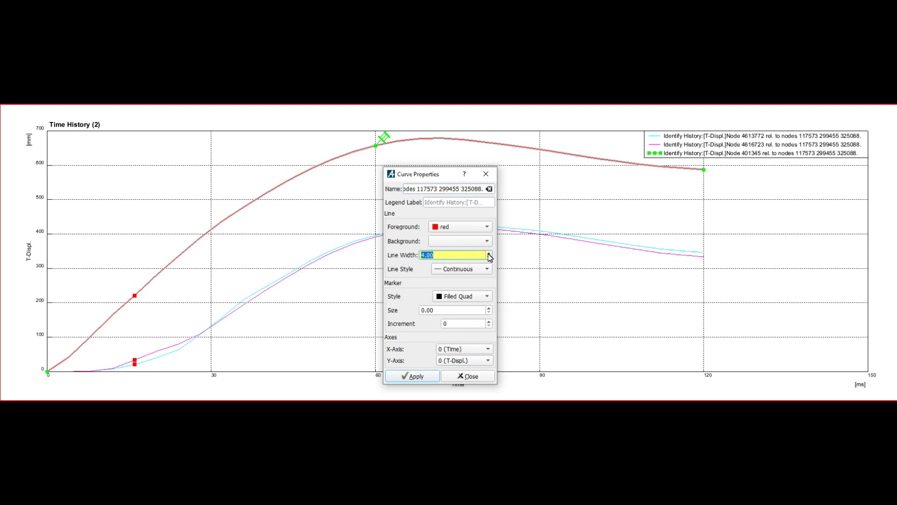
{"action": "left_click", "coordinate": [414, 377]}
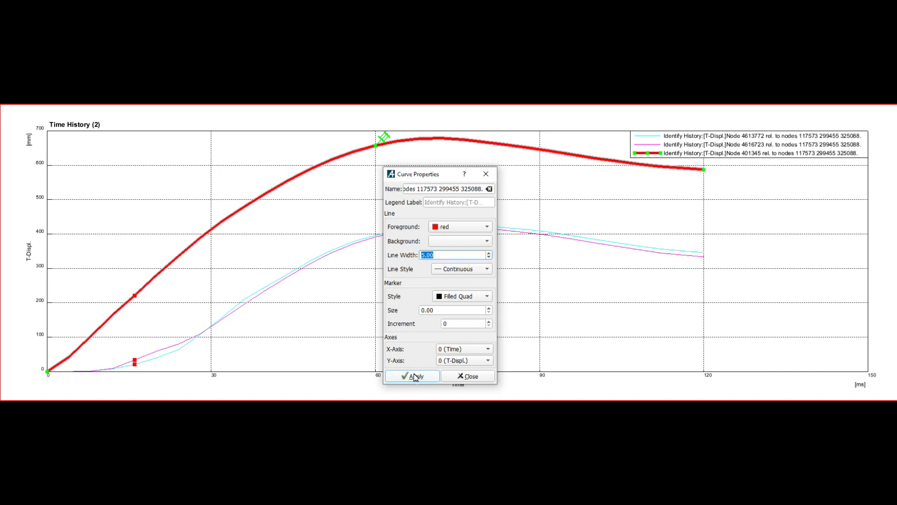
{"action": "left_click", "coordinate": [468, 376]}
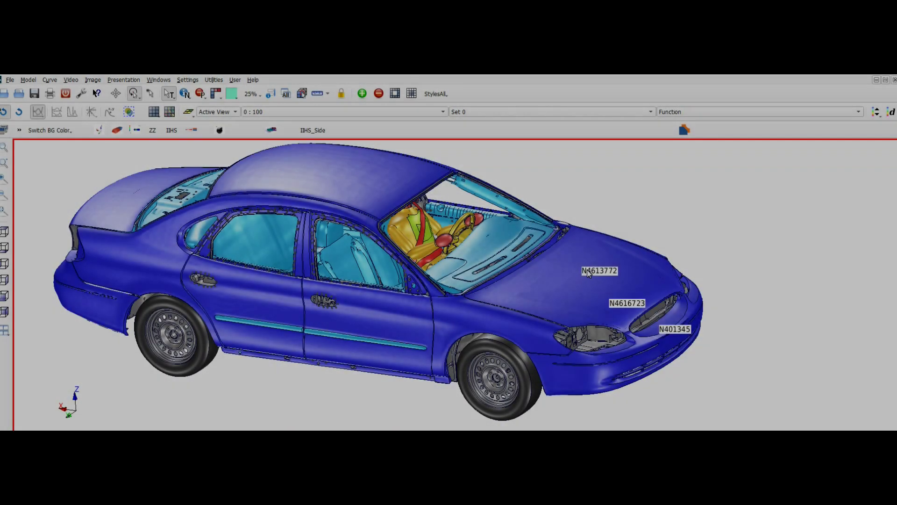
Move the labels N4613772, N4616723 and N401345 off the car body and align them in a column beyond its front end.
{"action": "left_click_drag", "start_coordinate": [588, 274], "coordinate": [607, 190]}
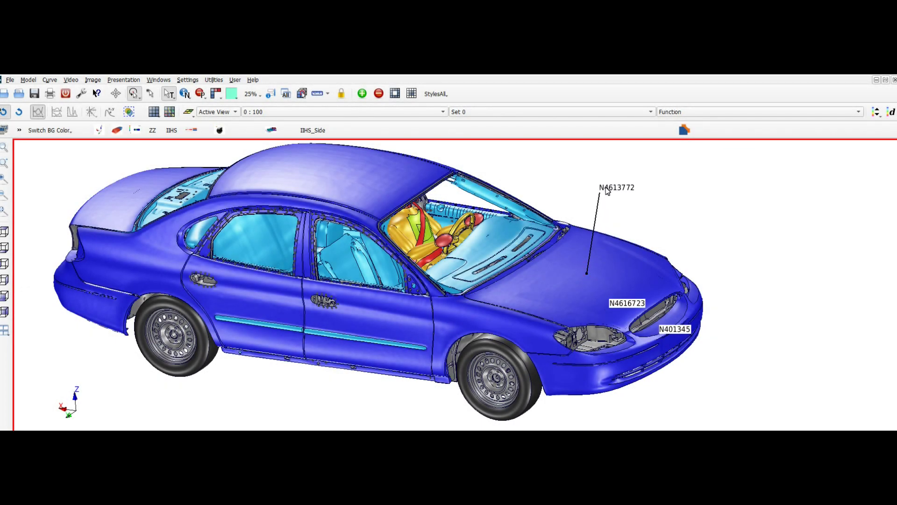
{"action": "left_click_drag", "start_coordinate": [627, 304], "coordinate": [638, 213]}
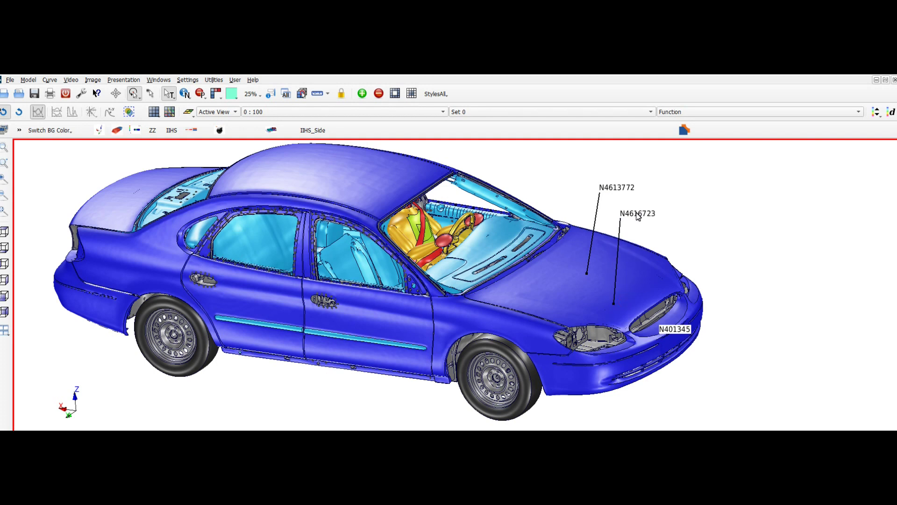
{"action": "left_click_drag", "start_coordinate": [672, 332], "coordinate": [676, 237]}
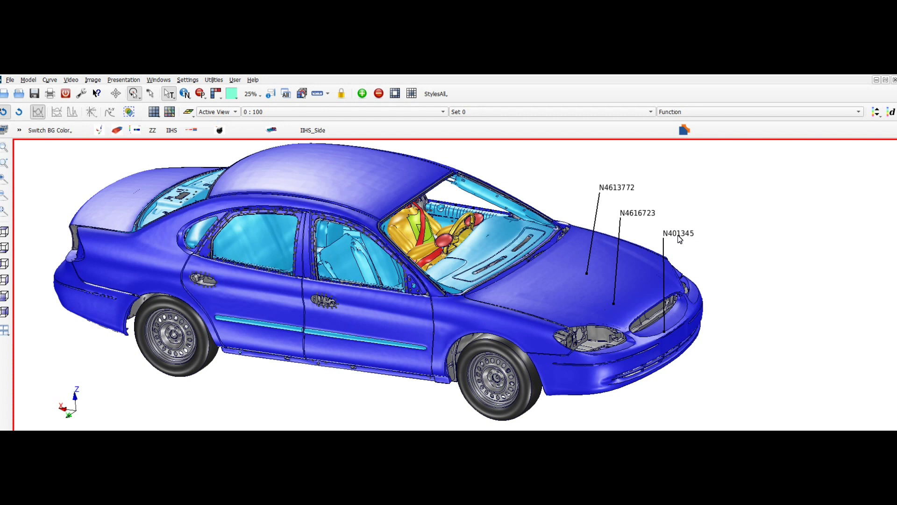
{"action": "left_click", "coordinate": [271, 95]}
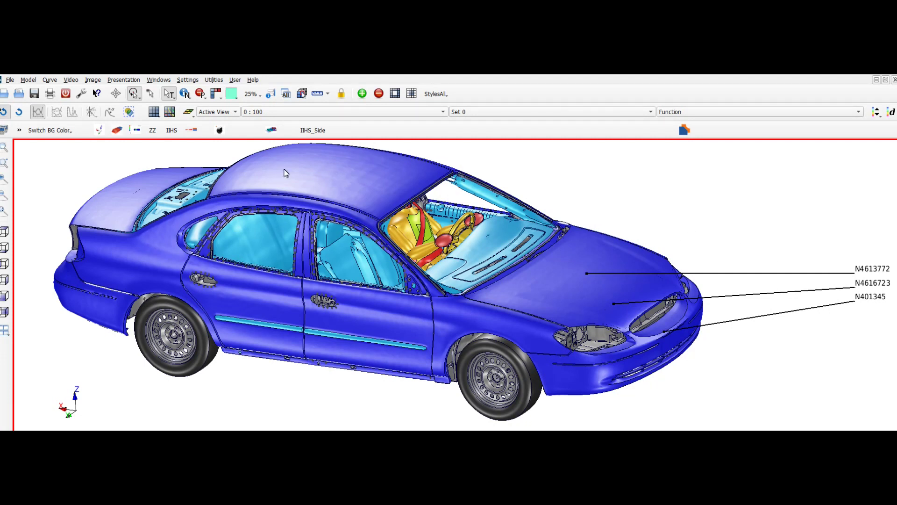
Clear the node labels from the model and tile the model view with the curve views.
{"action": "left_click", "coordinate": [117, 131]}
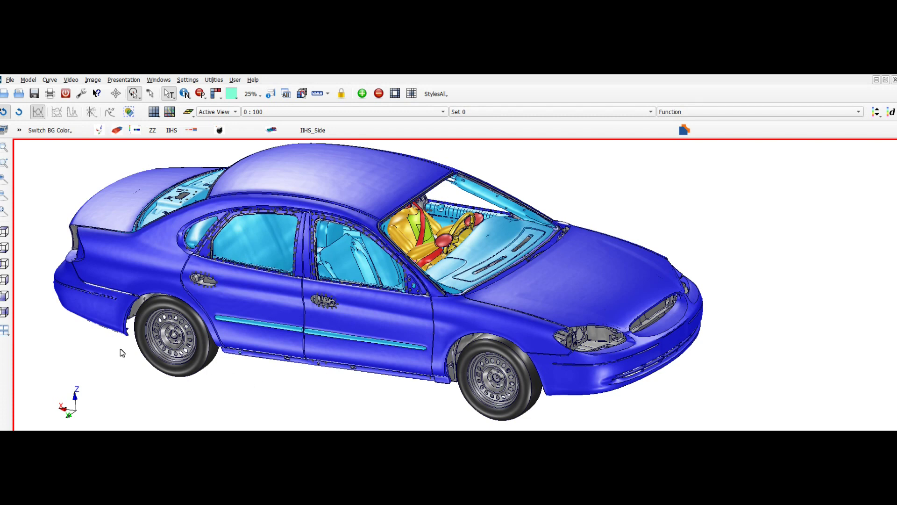
{"action": "left_click", "coordinate": [5, 331]}
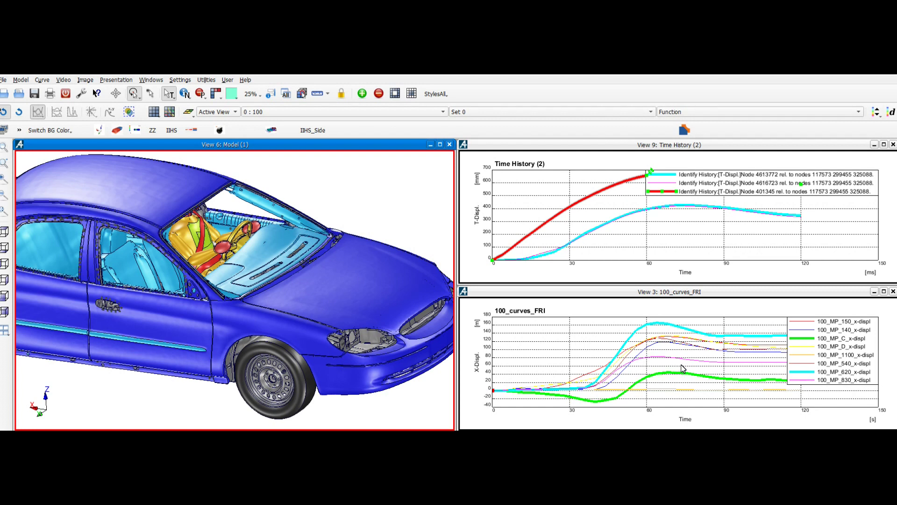
Open the curve list for the active slots and examine its columns.
{"action": "left_click", "coordinate": [42, 81]}
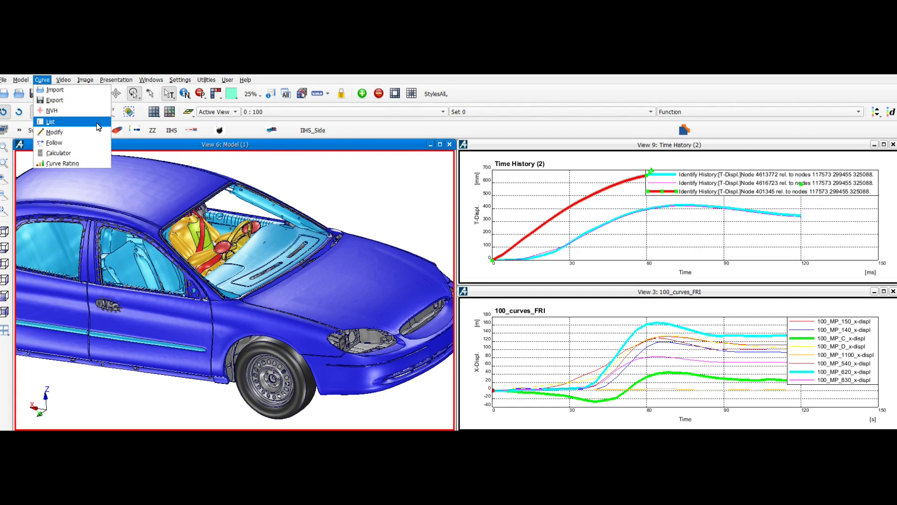
{"action": "left_click", "coordinate": [98, 122]}
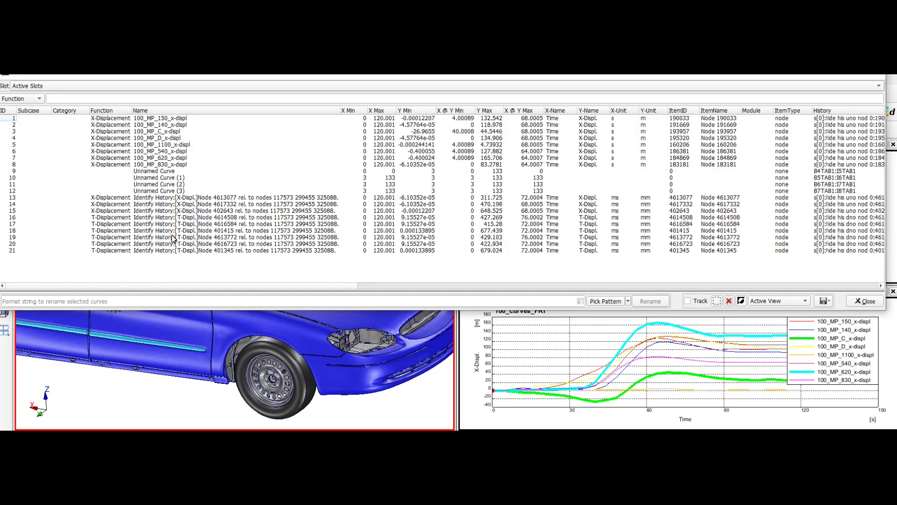
{"action": "left_click_drag", "start_coordinate": [332, 287], "coordinate": [709, 284]}
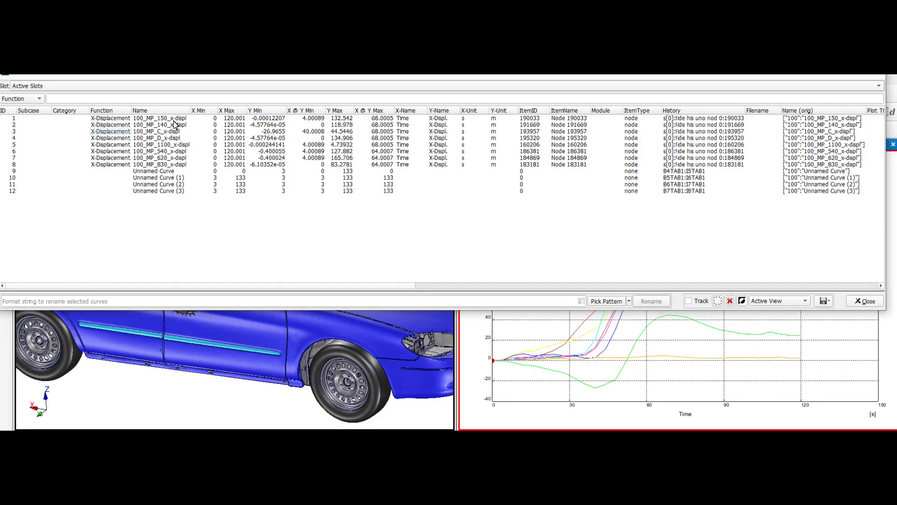
Add the curves 100_MP_150_x-displ and 100_MP_140_x-displ to a new curve view and close the curve list.
{"action": "left_click", "coordinate": [172, 121]}
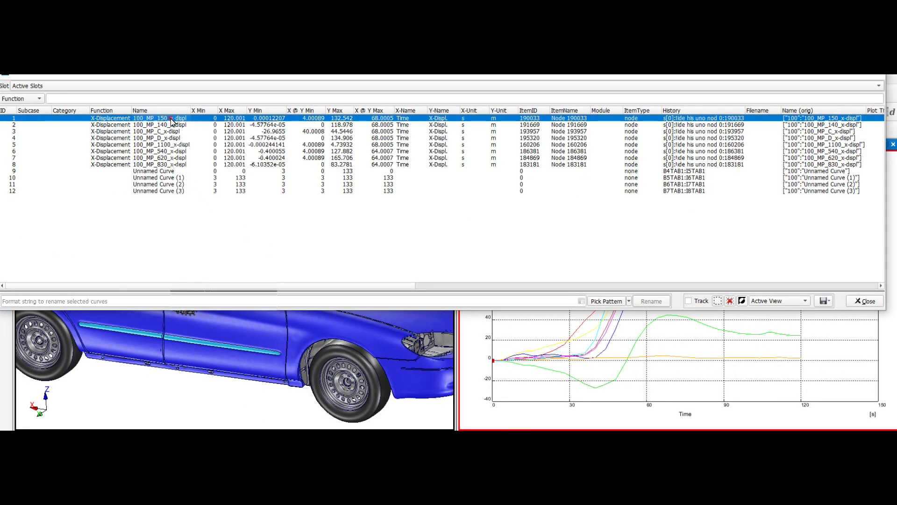
{"action": "right_click", "coordinate": [172, 121]}
{"action": "mouse_move", "coordinate": [191, 128]}
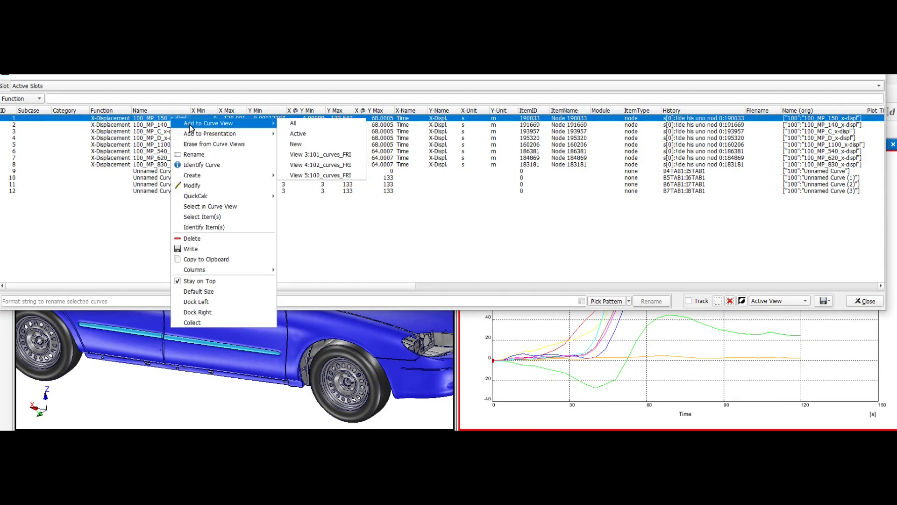
{"action": "mouse_move", "coordinate": [232, 135]}
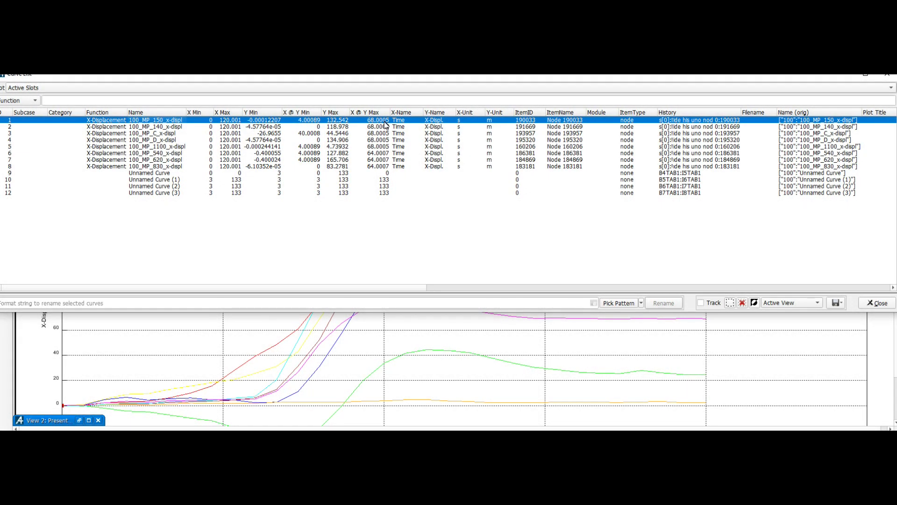
{"action": "left_click", "coordinate": [382, 126], "text": "ctrl"}
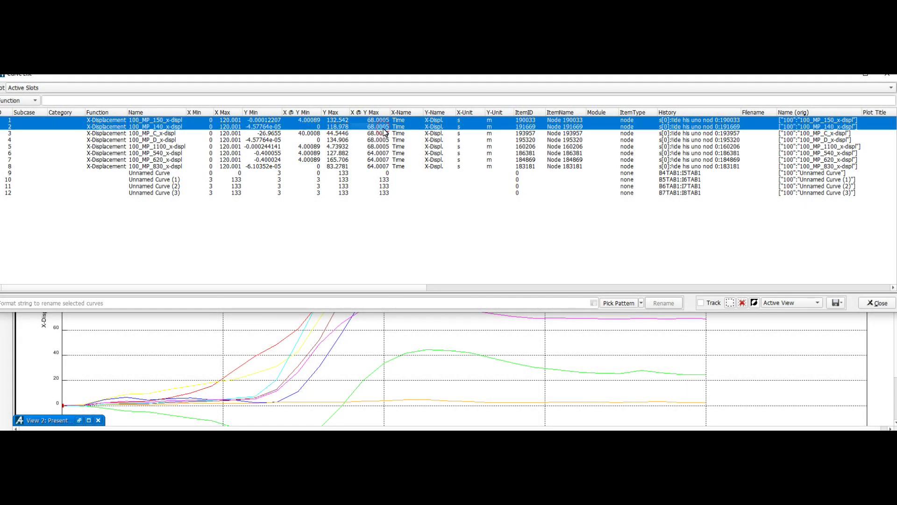
{"action": "right_click", "coordinate": [384, 133]}
{"action": "mouse_move", "coordinate": [389, 134]}
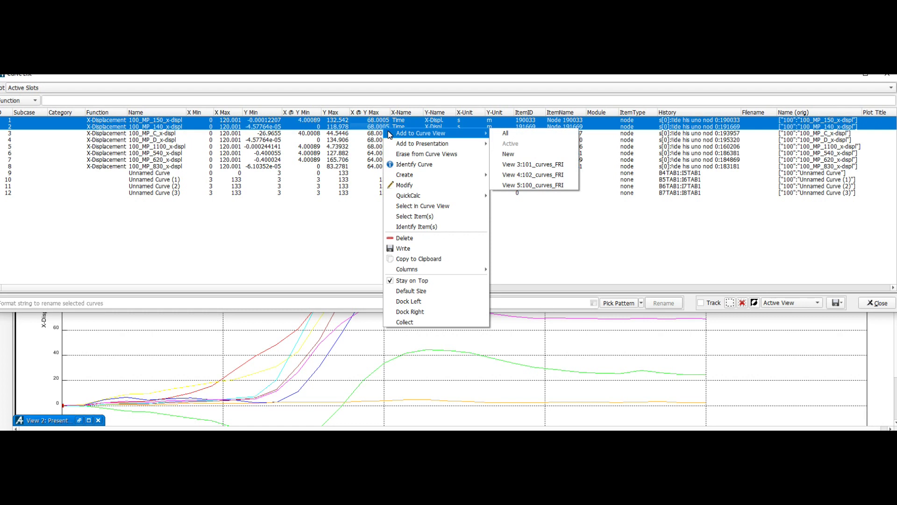
{"action": "mouse_move", "coordinate": [419, 146]}
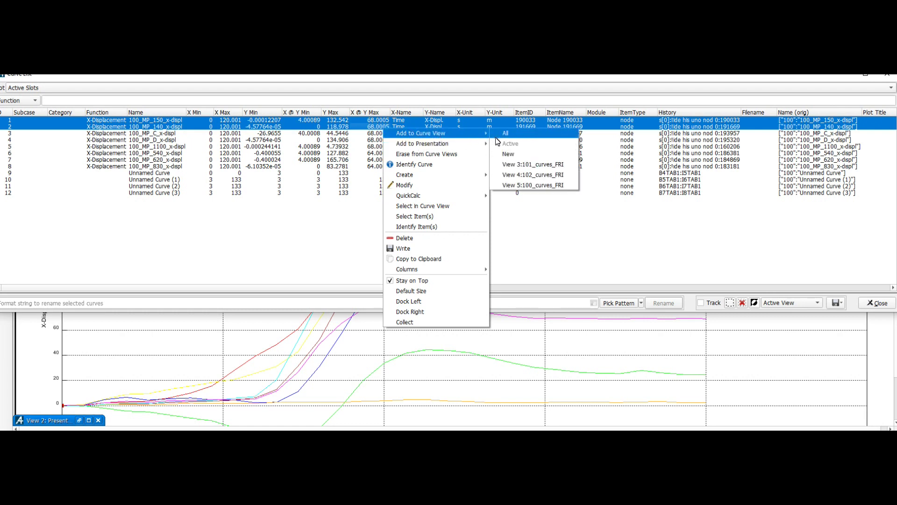
{"action": "left_click", "coordinate": [528, 155]}
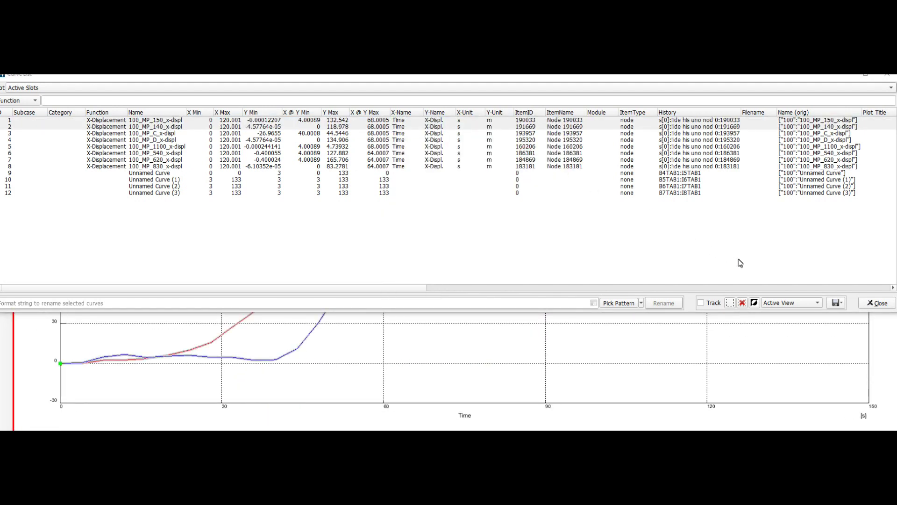
{"action": "left_click", "coordinate": [876, 303]}
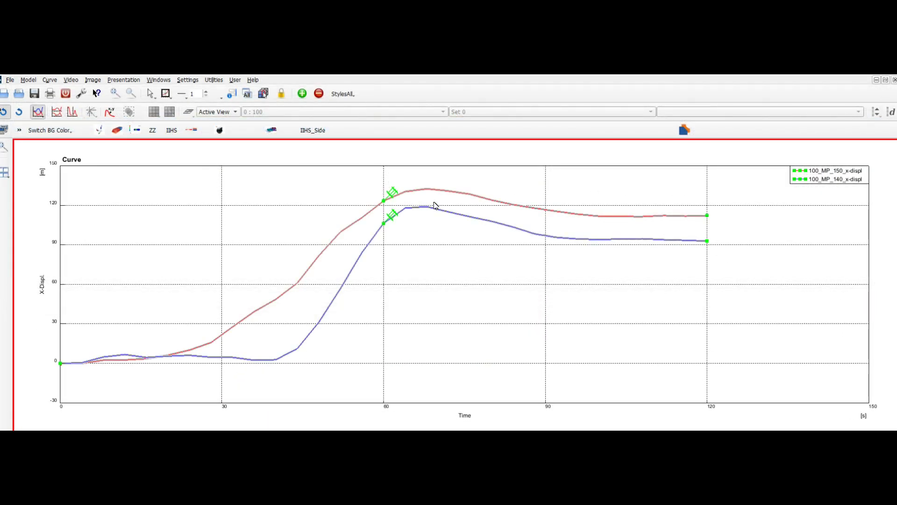
Set the line width of the 100_MP_150_x-displ and 100_MP_140_x-displ curves to 5 and deselect them.
{"action": "left_click", "coordinate": [390, 199]}
{"action": "left_click", "coordinate": [396, 215]}
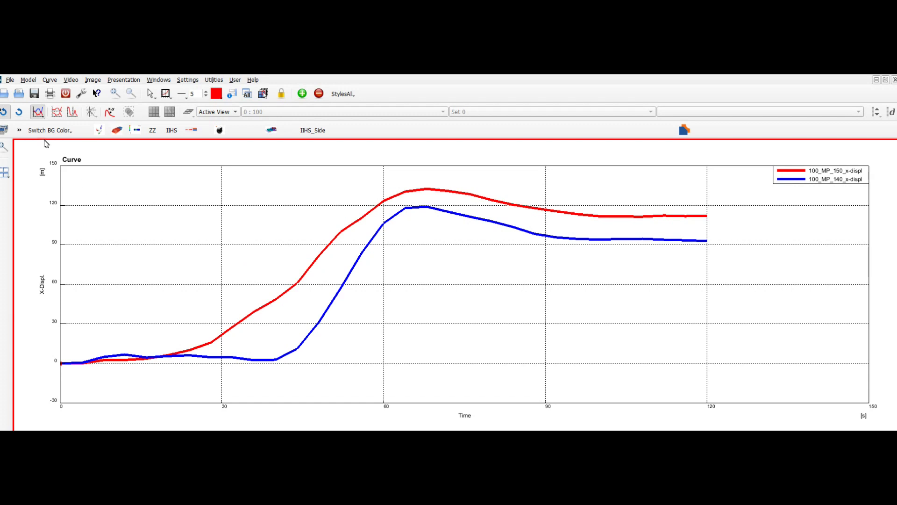
Open the calculator in curve mode together with the curve list, arranging both windows so they do not overlap.
{"action": "left_click", "coordinate": [28, 81]}
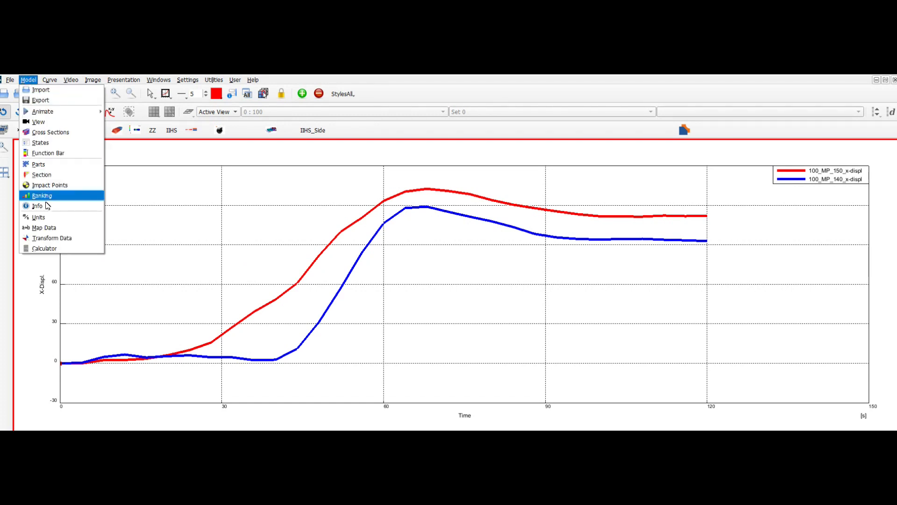
{"action": "left_click", "coordinate": [60, 250]}
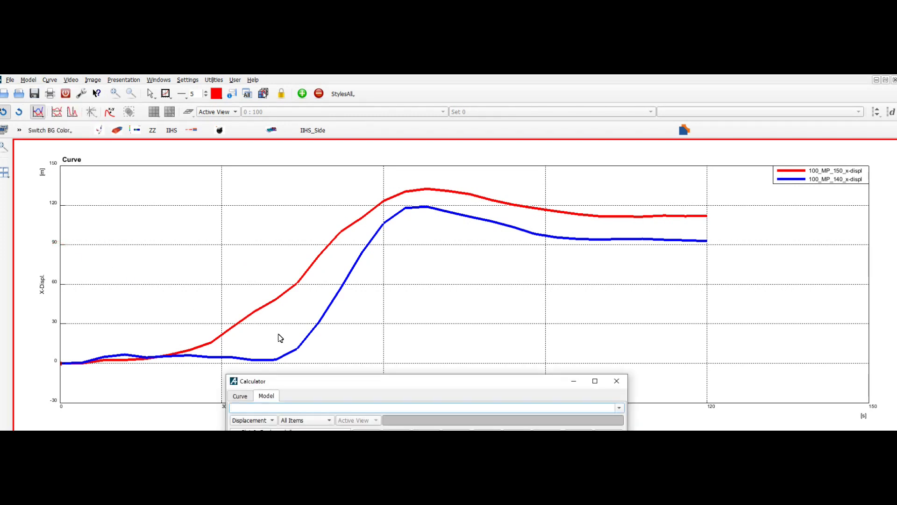
{"action": "left_click_drag", "start_coordinate": [343, 383], "coordinate": [553, 283]}
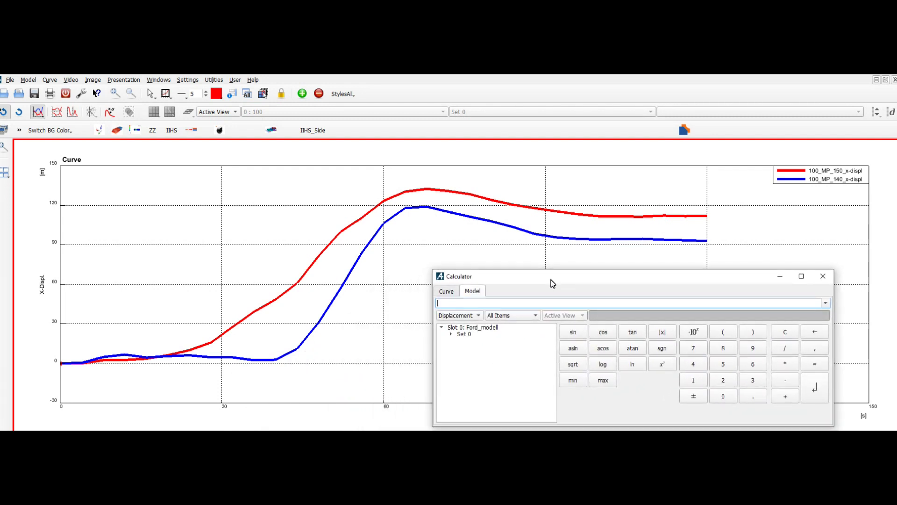
{"action": "left_click", "coordinate": [48, 80]}
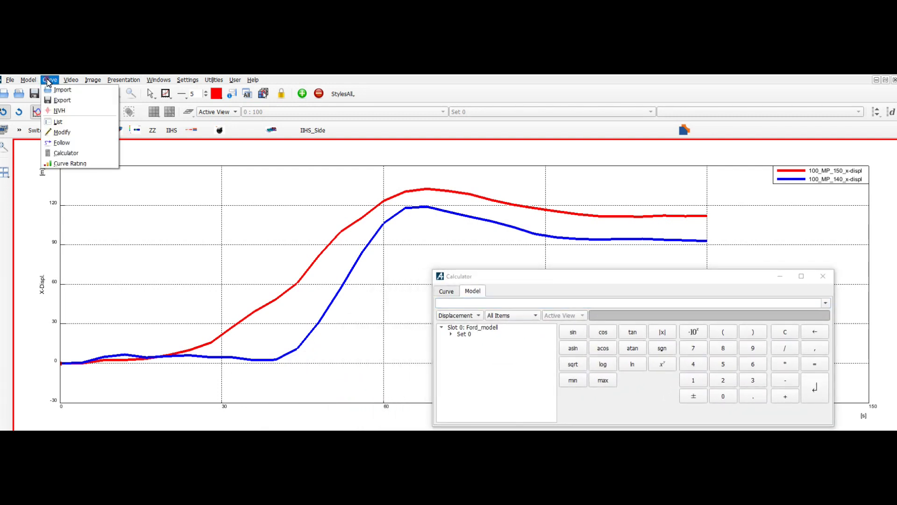
{"action": "left_click", "coordinate": [74, 125]}
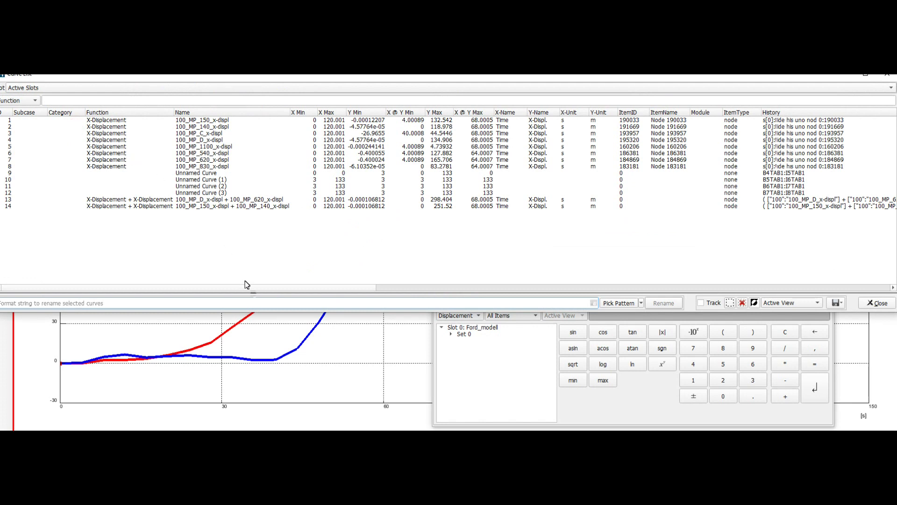
{"action": "left_click_drag", "start_coordinate": [376, 316], "coordinate": [381, 256]}
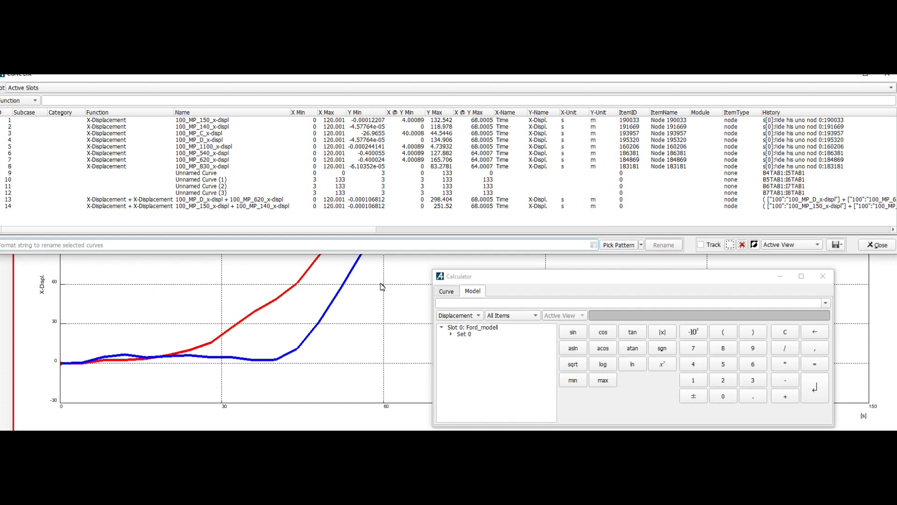
{"action": "left_click", "coordinate": [445, 292]}
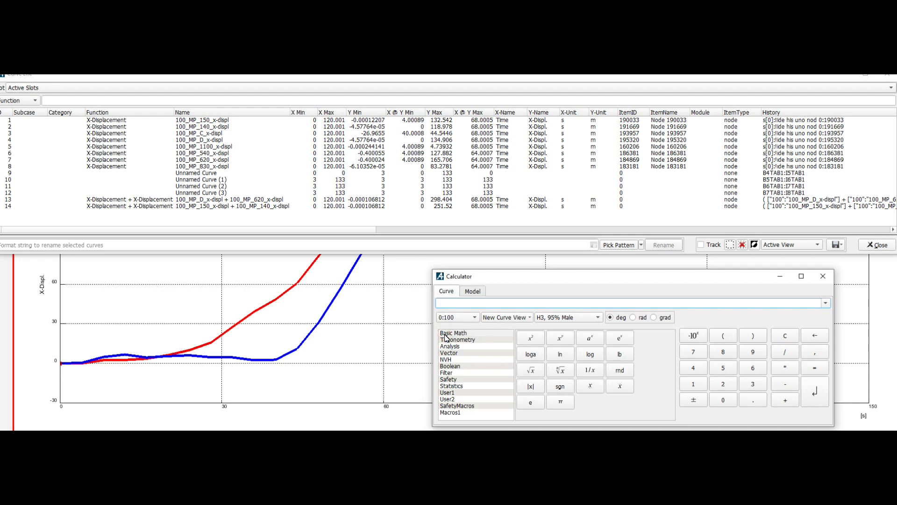
Calculate the sum of the 100_MP_150_x-displ and 100_MP_140_x-displ curves into a new curve view, and close the calculator and curve list.
{"action": "left_click", "coordinate": [283, 295]}
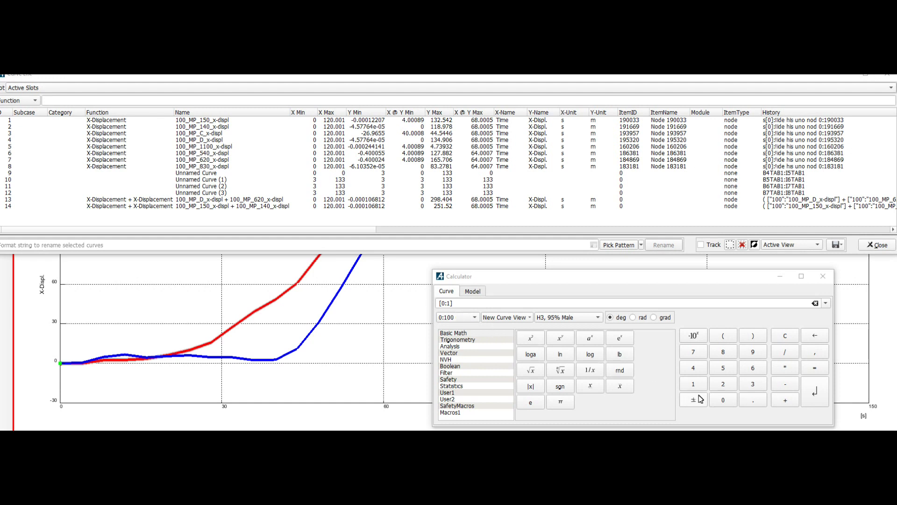
{"action": "left_click", "coordinate": [785, 401]}
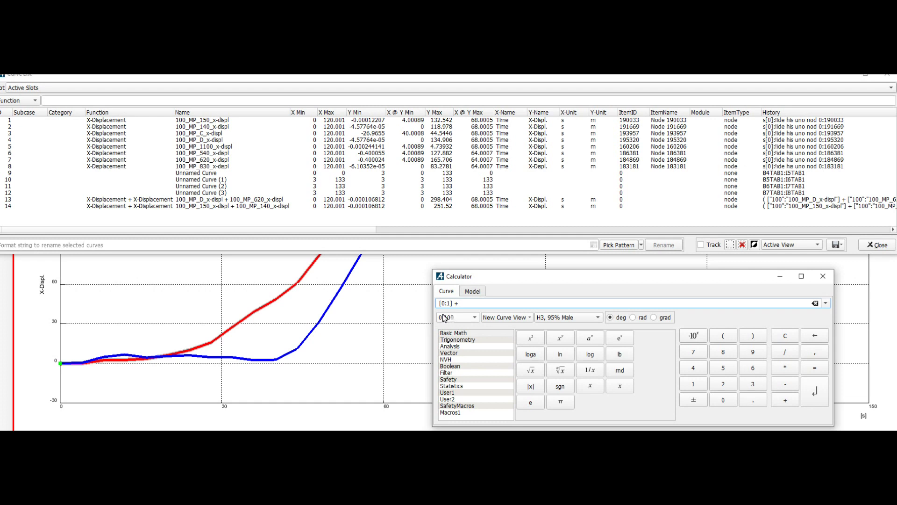
{"action": "left_click", "coordinate": [319, 329]}
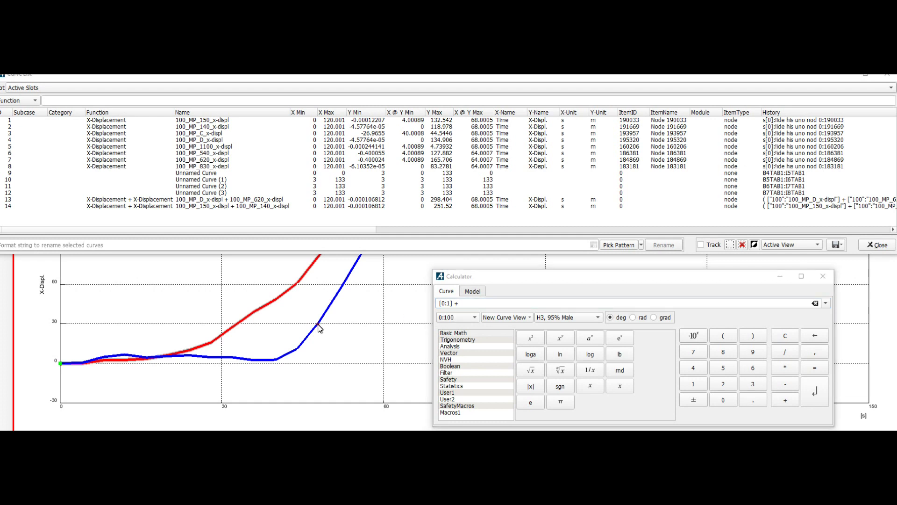
{"action": "left_click", "coordinate": [530, 319]}
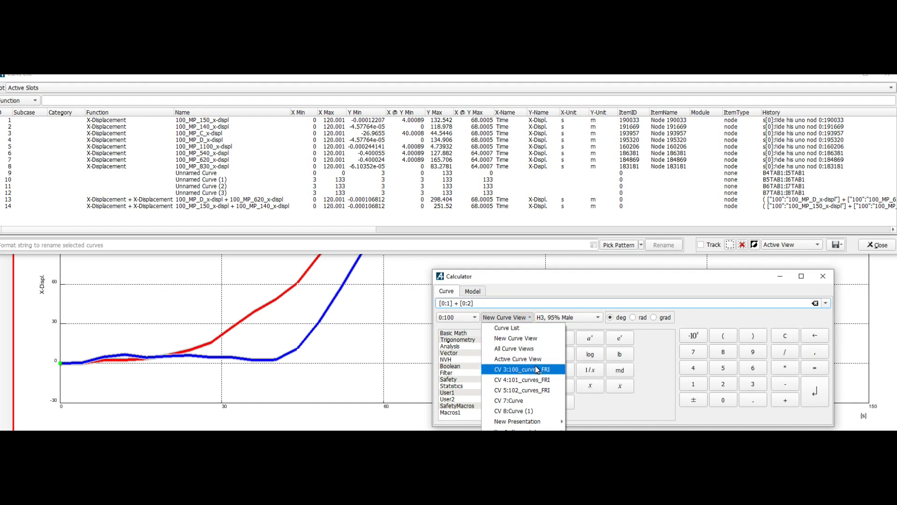
{"action": "left_click", "coordinate": [530, 340]}
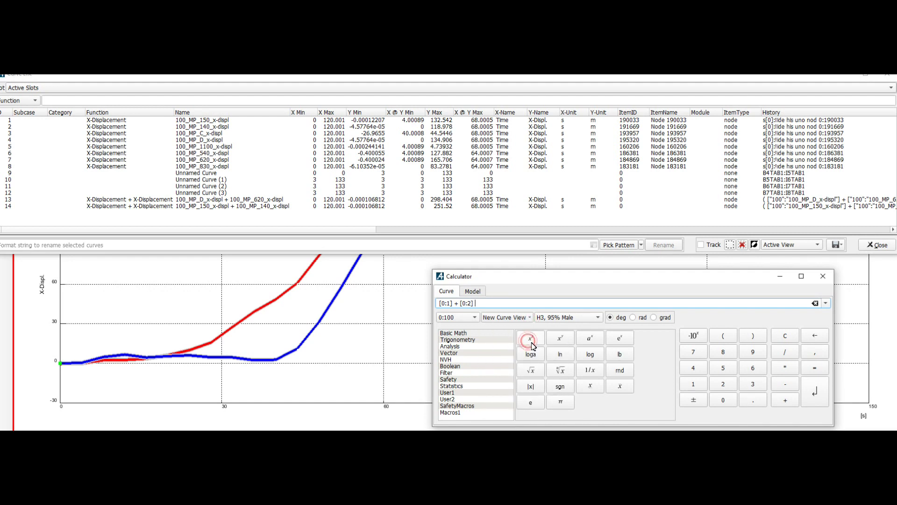
{"action": "left_click", "coordinate": [814, 397]}
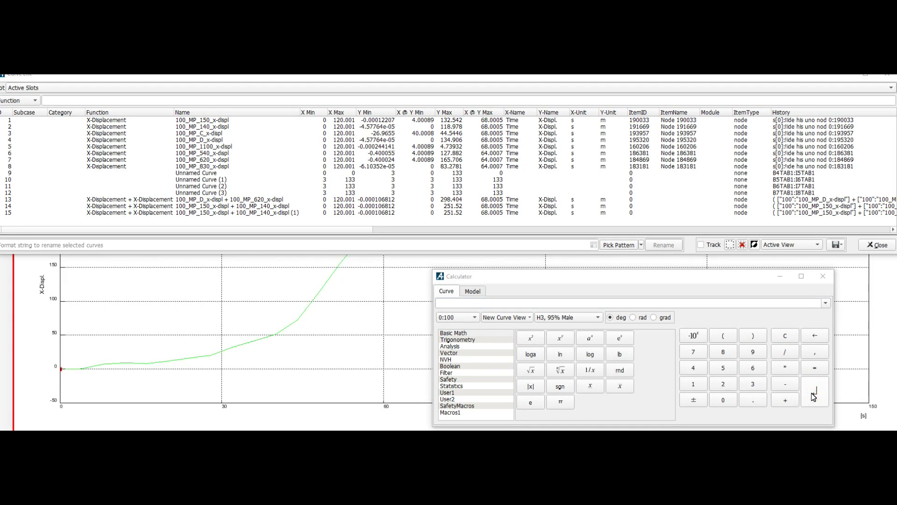
{"action": "left_click", "coordinate": [823, 275]}
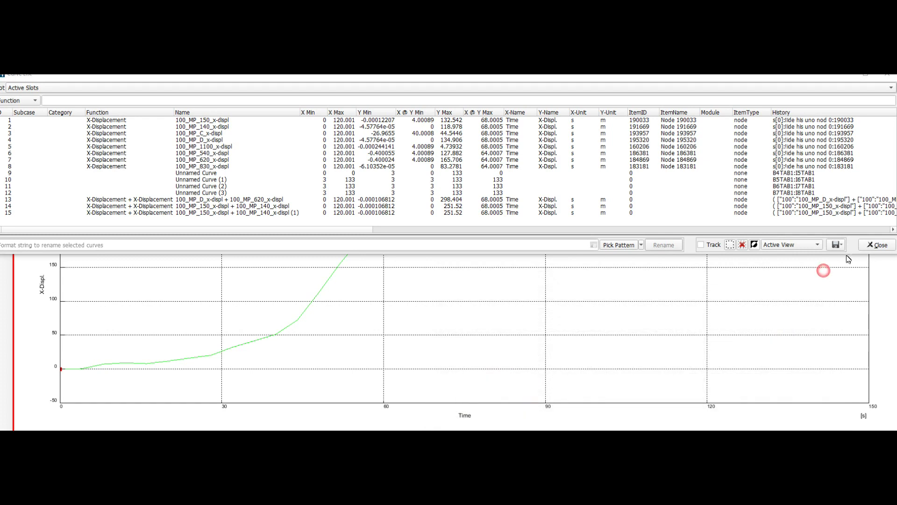
{"action": "left_click", "coordinate": [871, 246]}
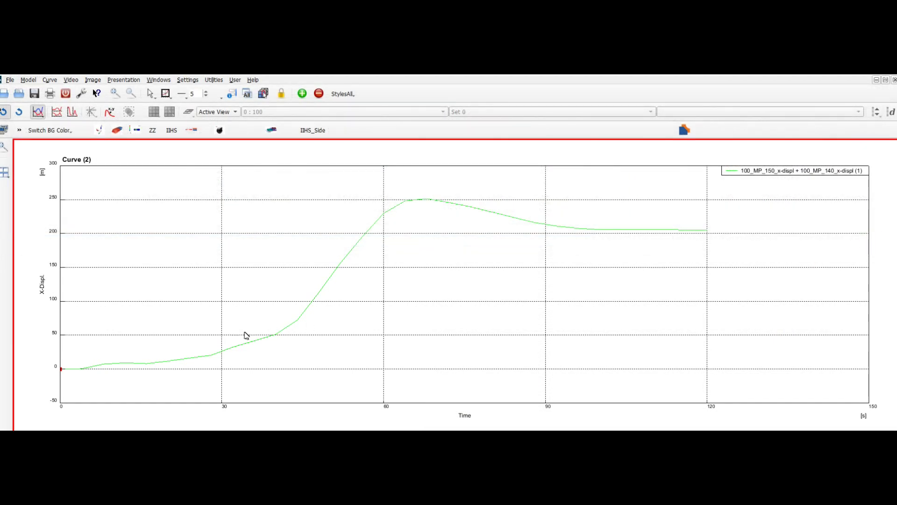
Set the line width of the summed 100_MP_150_x-displ + 100_MP_140_x-displ curve to 5 and deselect it.
{"action": "left_click", "coordinate": [286, 330]}
{"action": "right_click", "coordinate": [286, 331]}
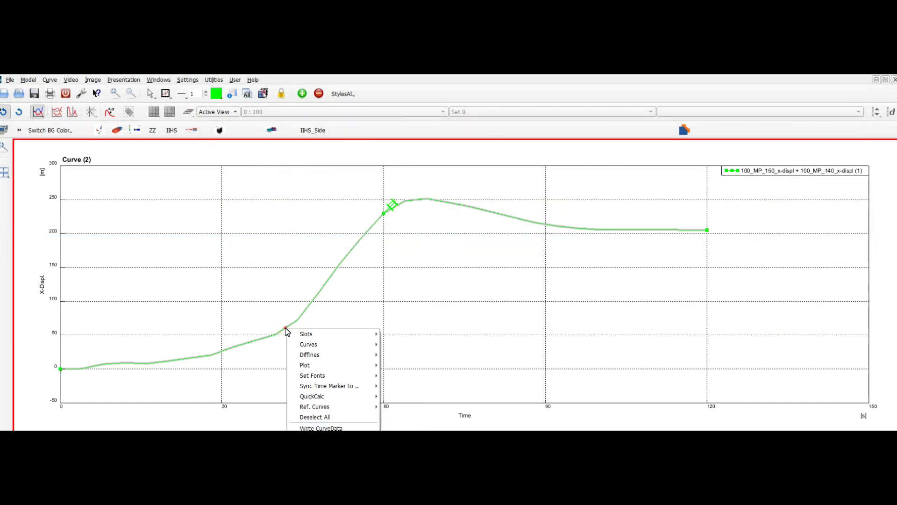
{"action": "mouse_move", "coordinate": [312, 336]}
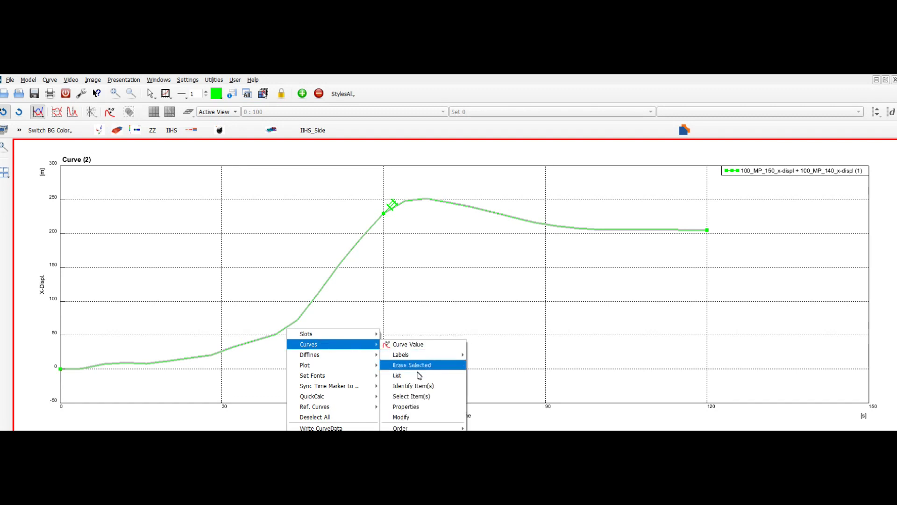
{"action": "left_click", "coordinate": [424, 408]}
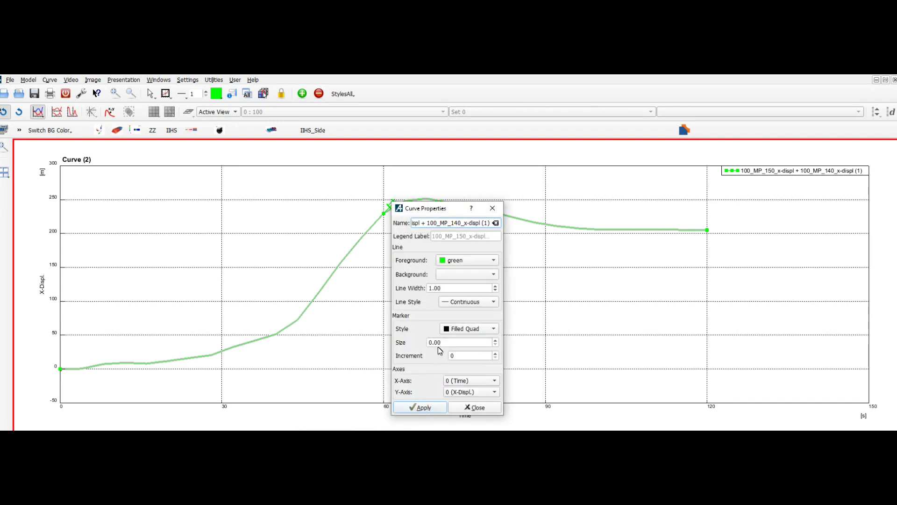
{"action": "left_click", "coordinate": [494, 286]}
{"action": "left_click", "coordinate": [494, 286]}
{"action": "left_click", "coordinate": [427, 407]}
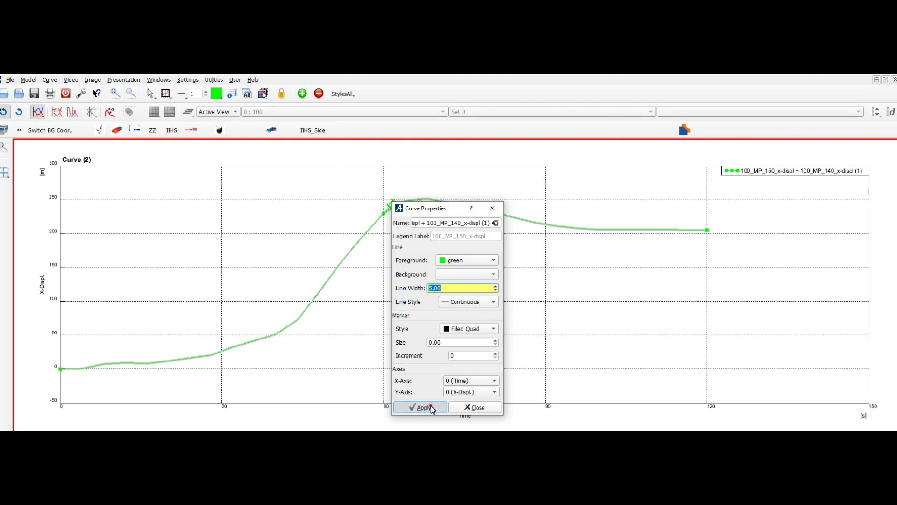
{"action": "left_click", "coordinate": [467, 409]}
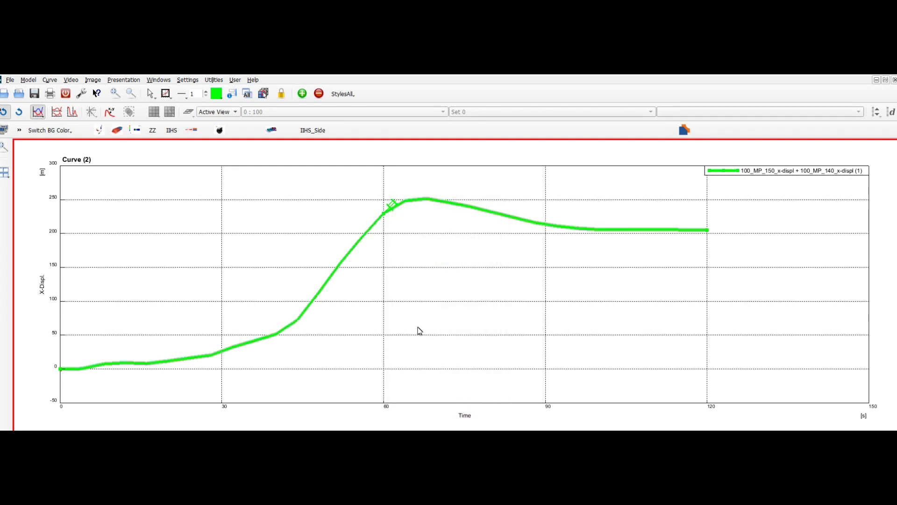
{"action": "left_click", "coordinate": [371, 233]}
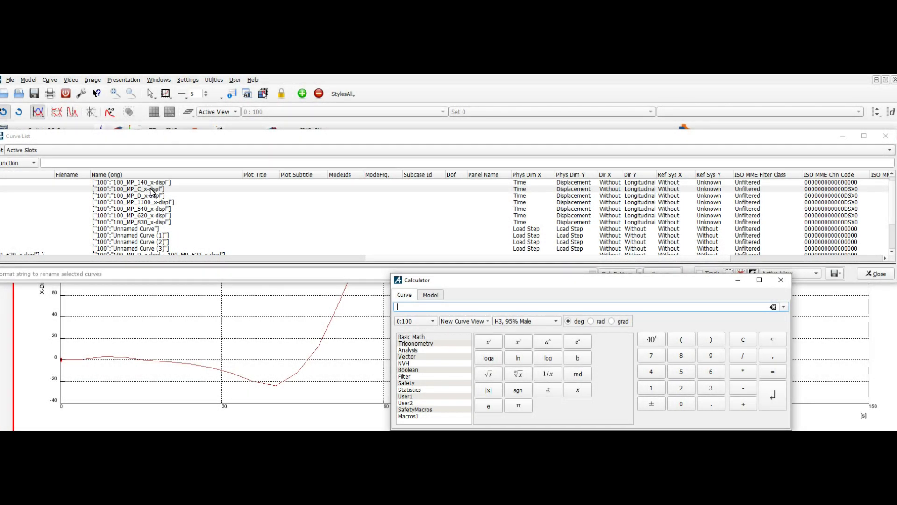
Add 100_MP_C_x-displ and 100_MP_D_x-displ from the curve list into a new curve view, and close the calculator and list.
{"action": "left_click", "coordinate": [152, 189]}
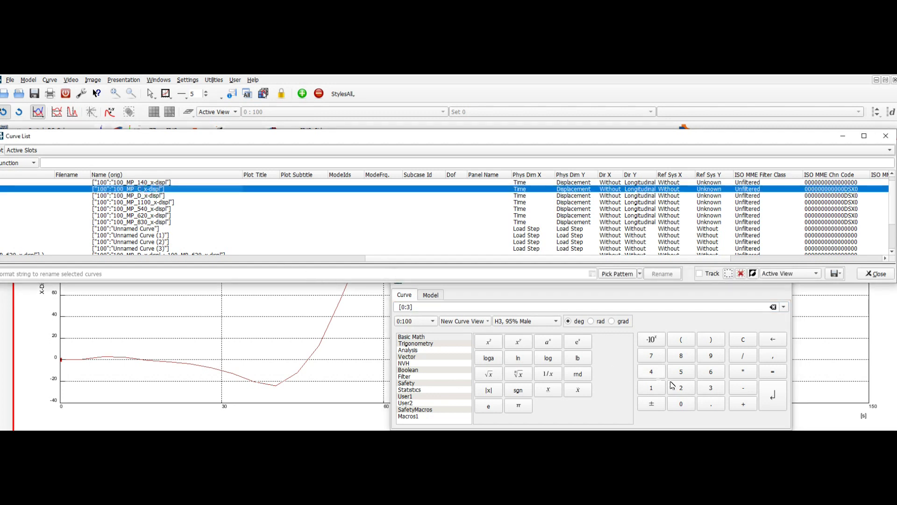
{"action": "left_click", "coordinate": [737, 405]}
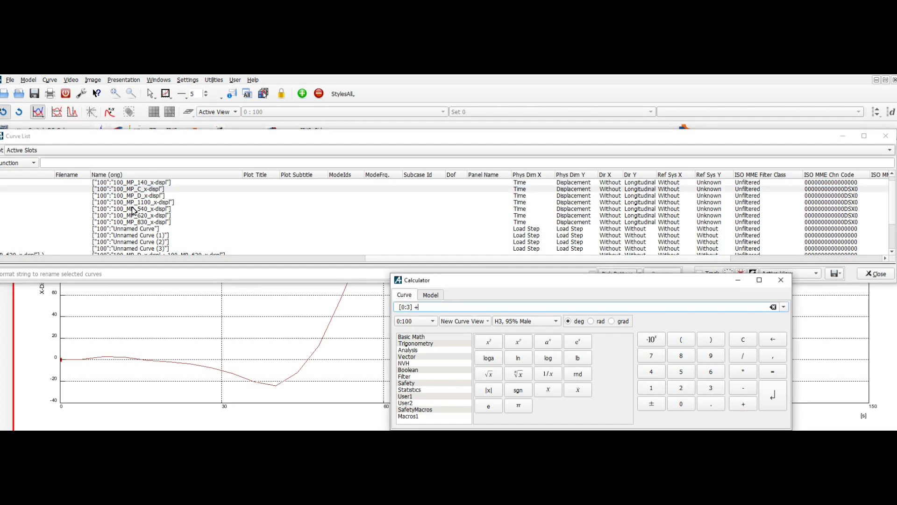
{"action": "left_click_drag", "start_coordinate": [123, 197], "coordinate": [449, 311]}
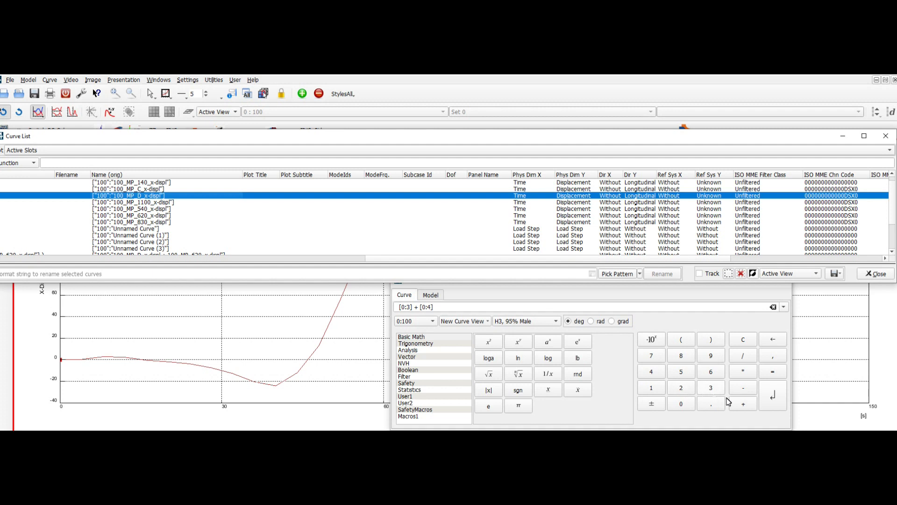
{"action": "left_click", "coordinate": [768, 401]}
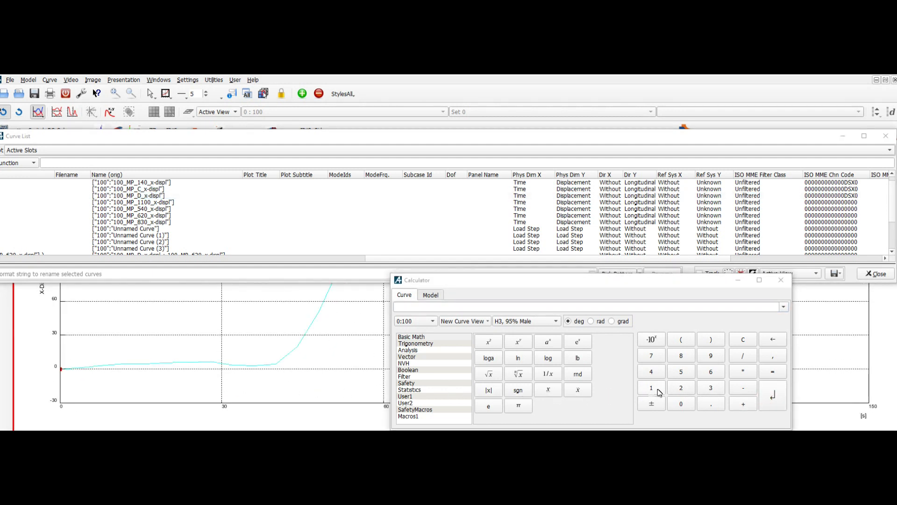
{"action": "left_click", "coordinate": [781, 279]}
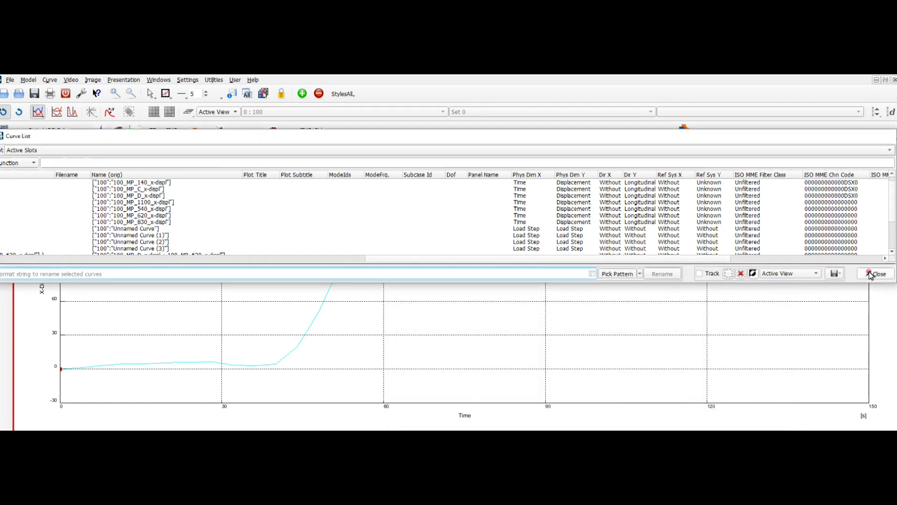
{"action": "left_click", "coordinate": [874, 274]}
Set the line width of the summed 100_MP_C_x-displ + 100_MP_D_x-displ curve to 5 and deselect it.
{"action": "left_click", "coordinate": [307, 335]}
{"action": "right_click", "coordinate": [307, 334]}
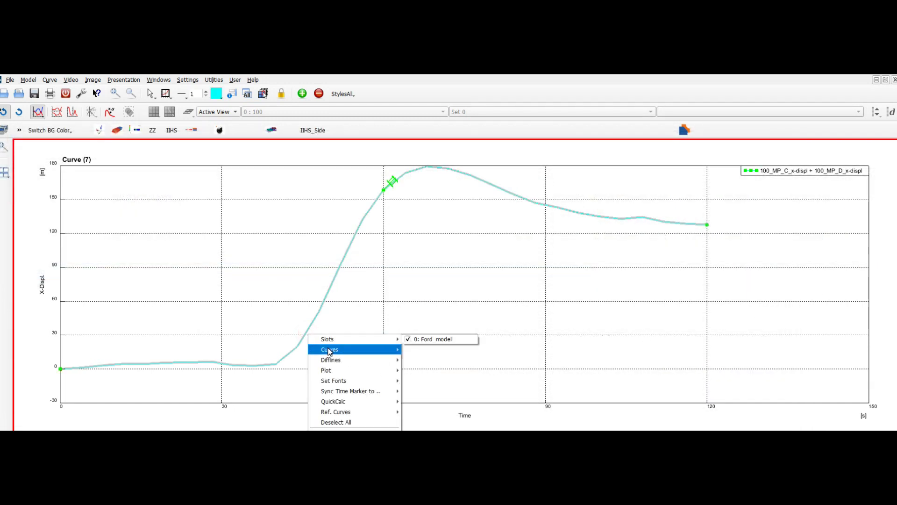
{"action": "mouse_move", "coordinate": [330, 350]}
{"action": "left_click", "coordinate": [429, 411]}
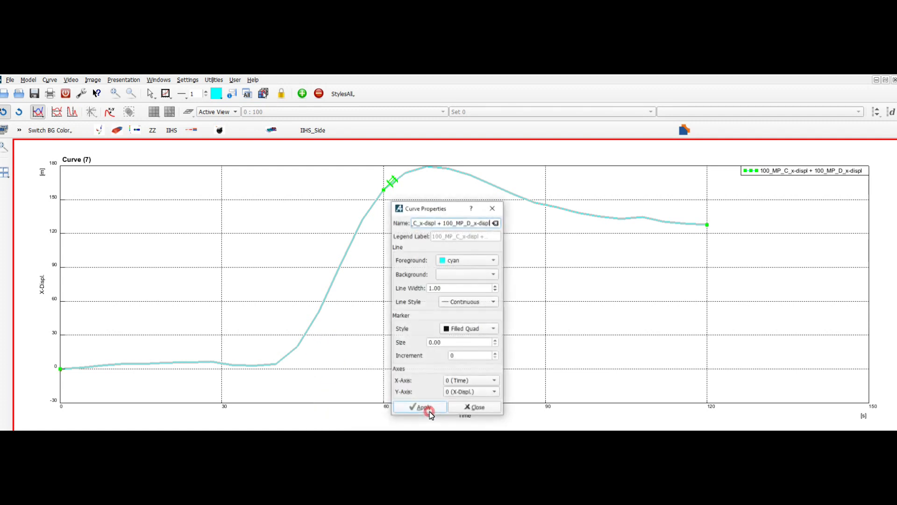
{"action": "left_click", "coordinate": [496, 286]}
{"action": "left_click", "coordinate": [496, 286]}
{"action": "left_click", "coordinate": [496, 286]}
{"action": "left_click", "coordinate": [497, 286]}
{"action": "left_click", "coordinate": [423, 407]}
{"action": "left_click", "coordinate": [458, 408]}
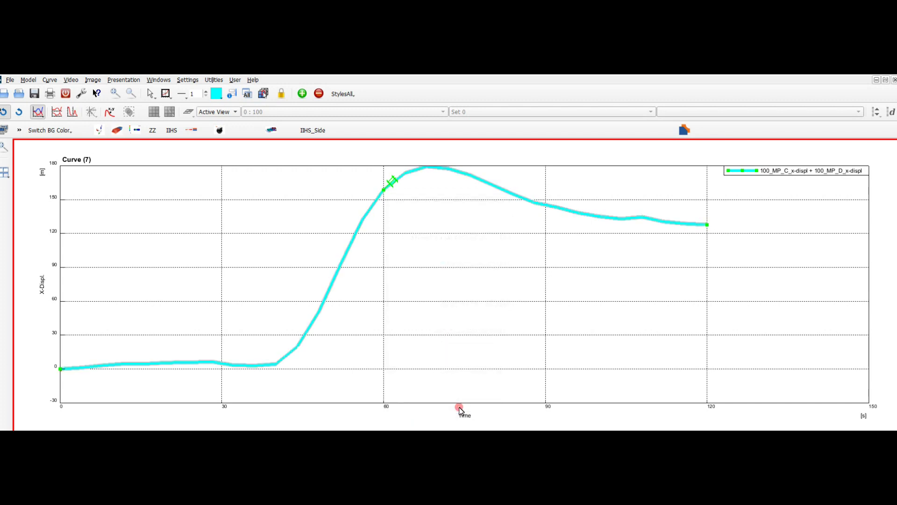
{"action": "left_click", "coordinate": [386, 191]}
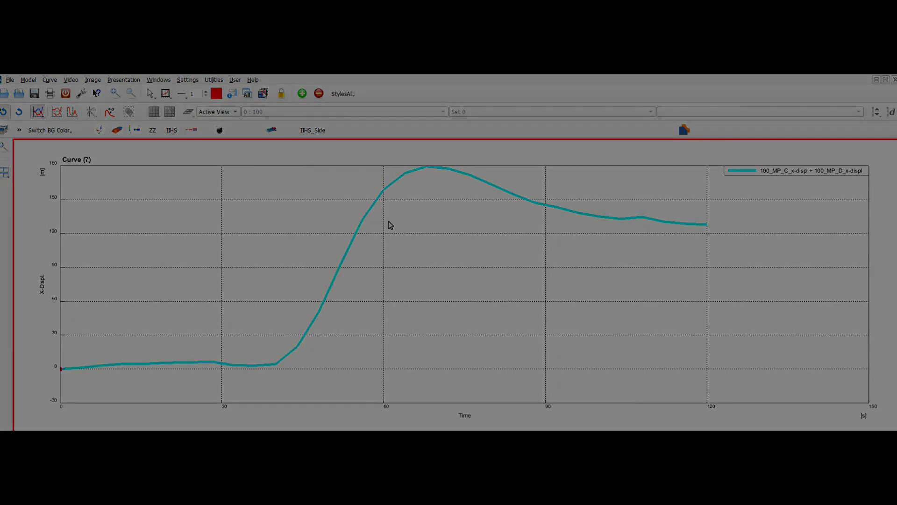